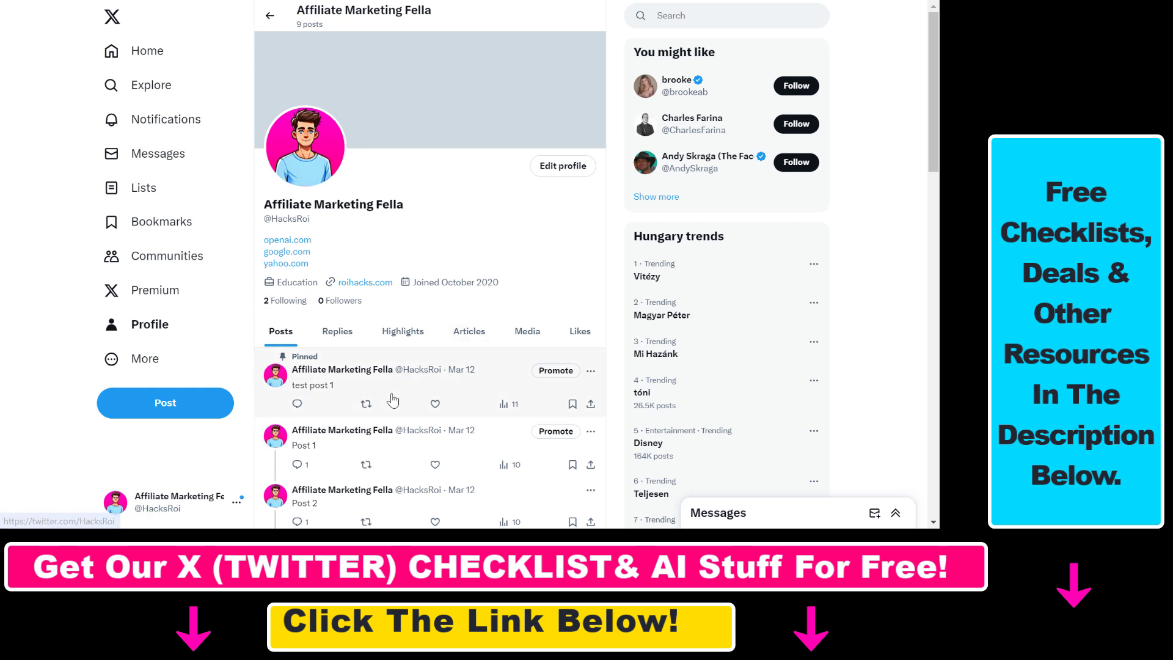
# - From the More menu, reach Settings and privacy > Security and account access > Delegate
pyautogui.click(137, 358)
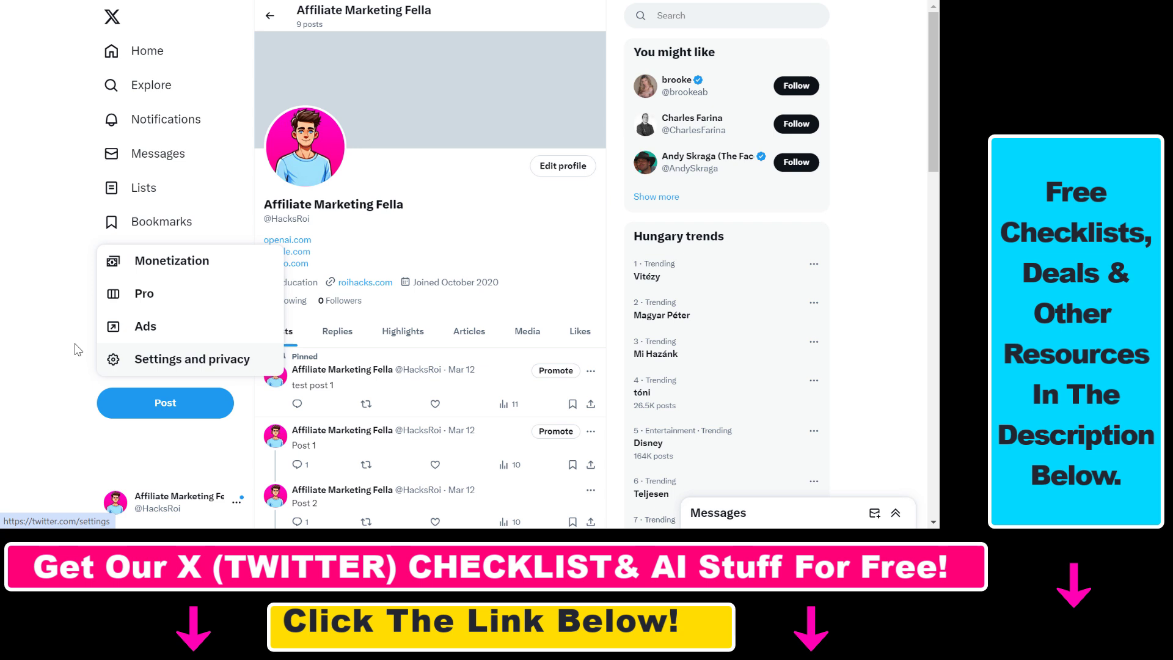
pyautogui.click(76, 349)
pyautogui.click(123, 359)
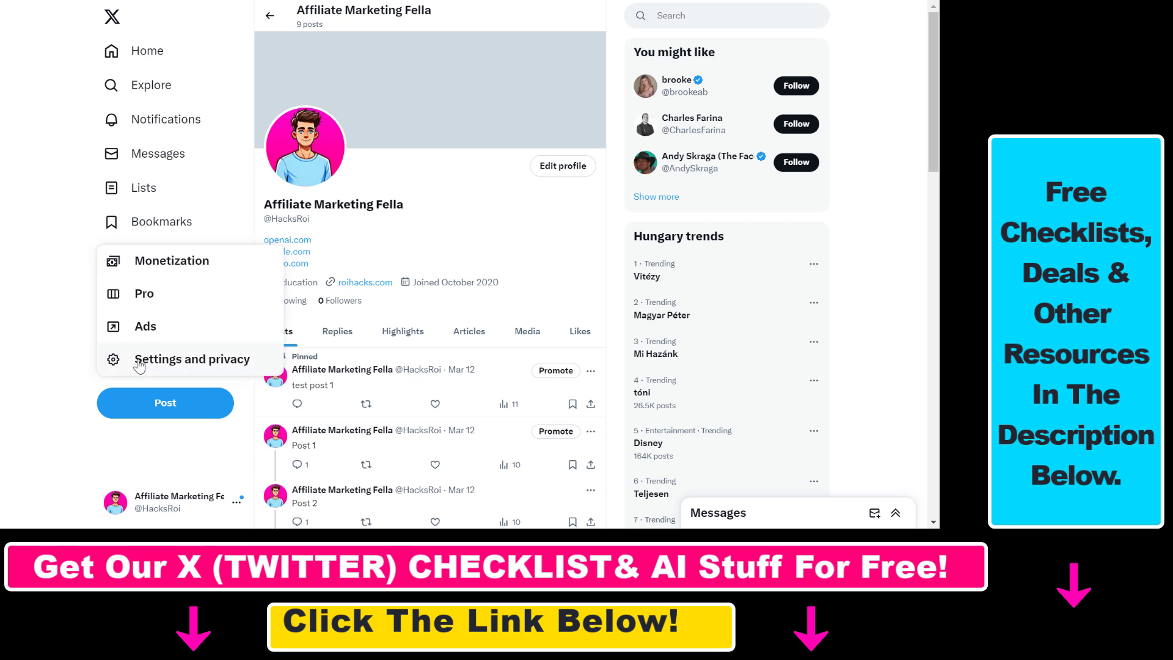
pyautogui.click(183, 365)
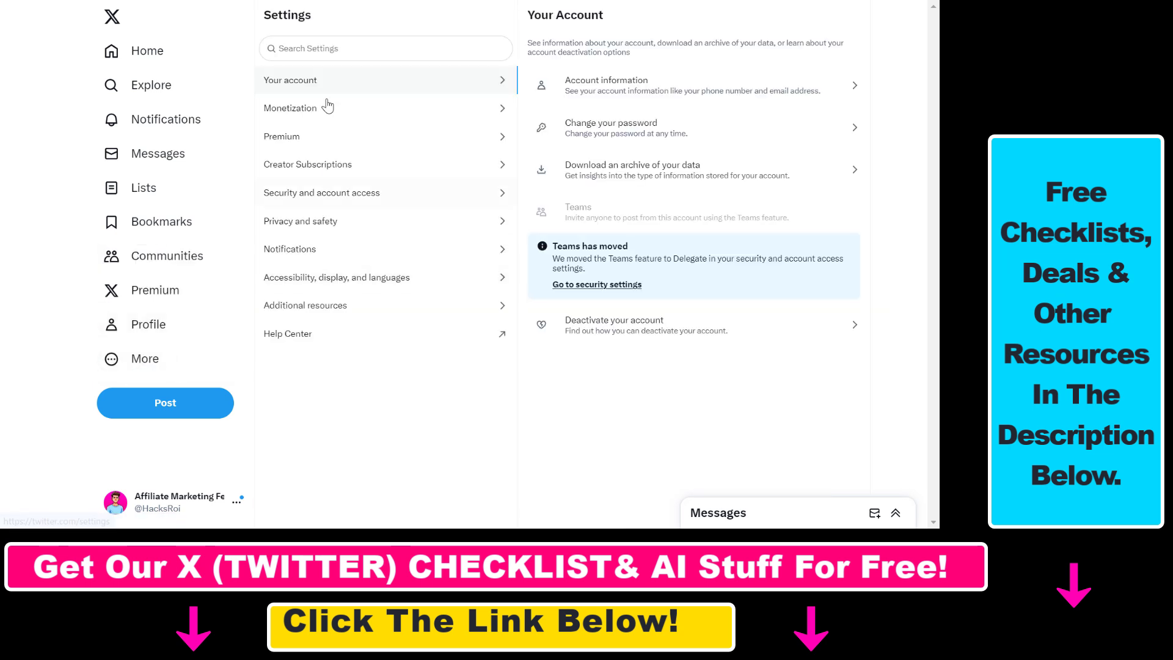
pyautogui.click(322, 198)
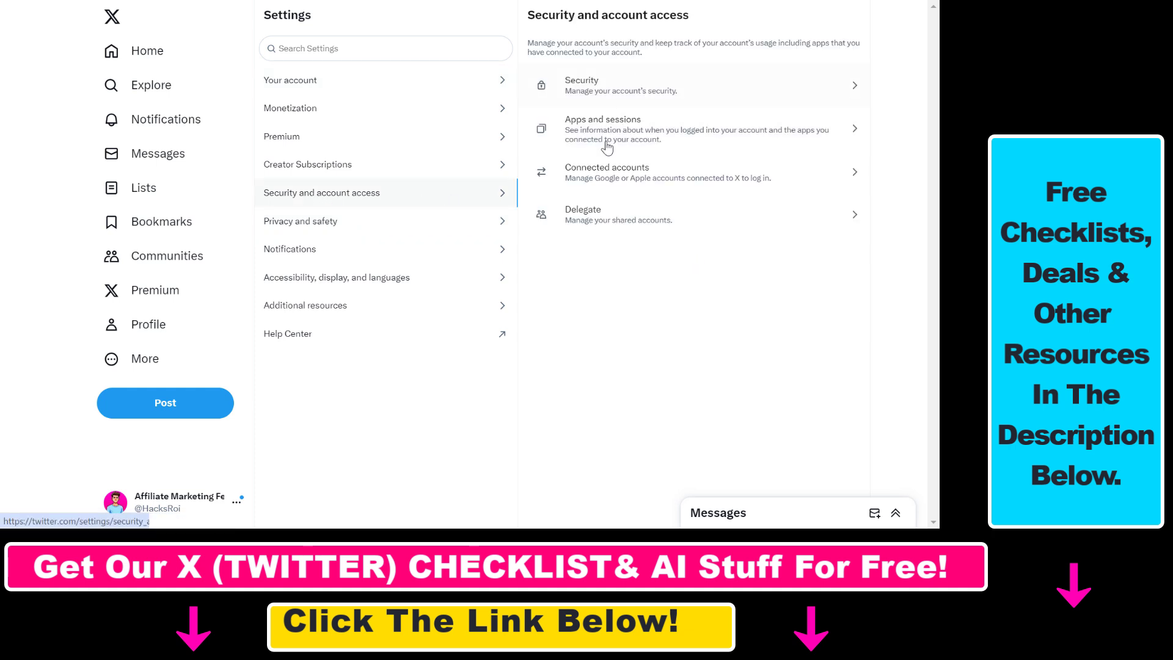
pyautogui.click(620, 226)
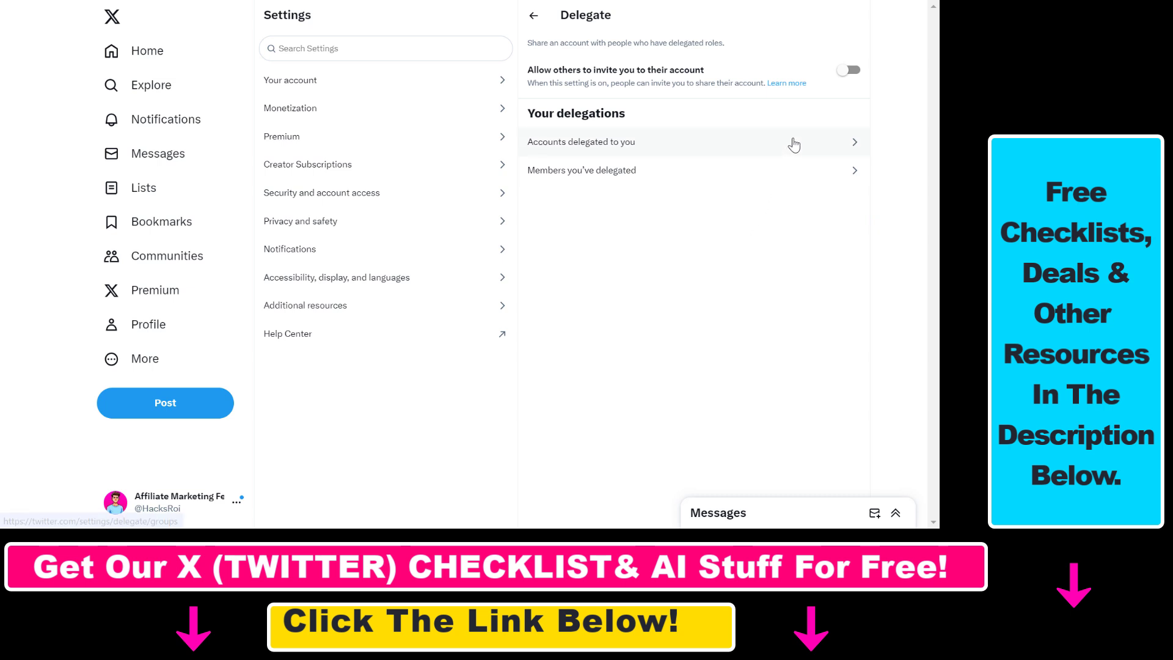
# - Highlight the invite-permission setting and open the Members you've delegated list
pyautogui.moveTo(539, 71)
pyautogui.mouseDown()
pyautogui.moveTo(706, 88)
pyautogui.moveTo(704, 71)
pyautogui.mouseUp()
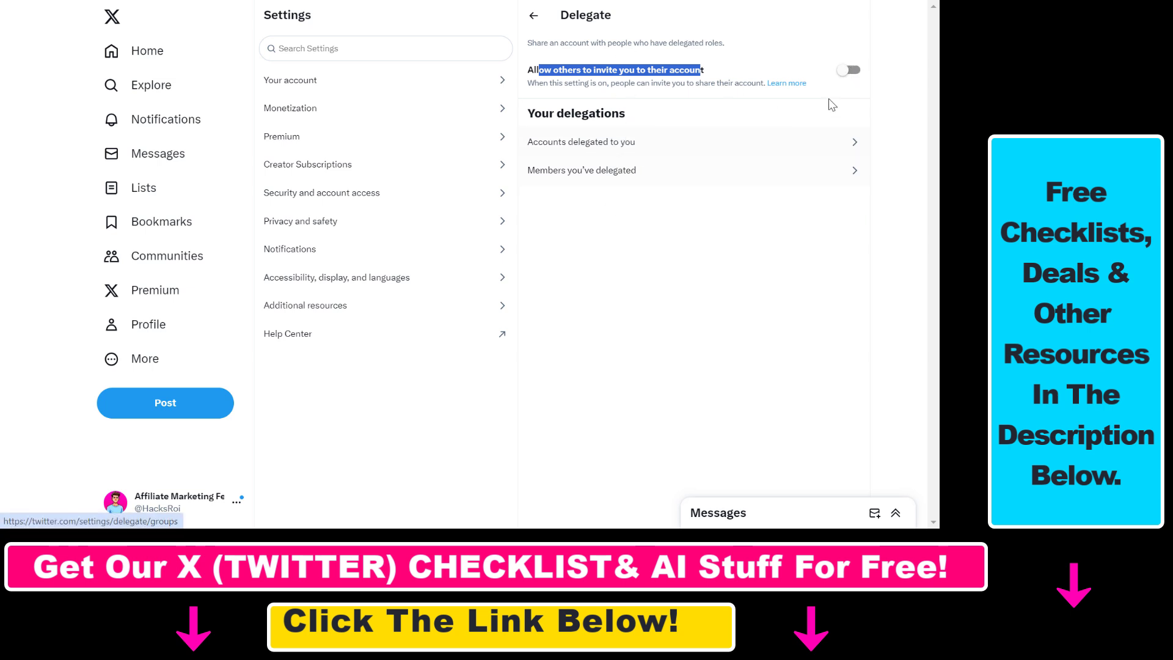
pyautogui.click(607, 173)
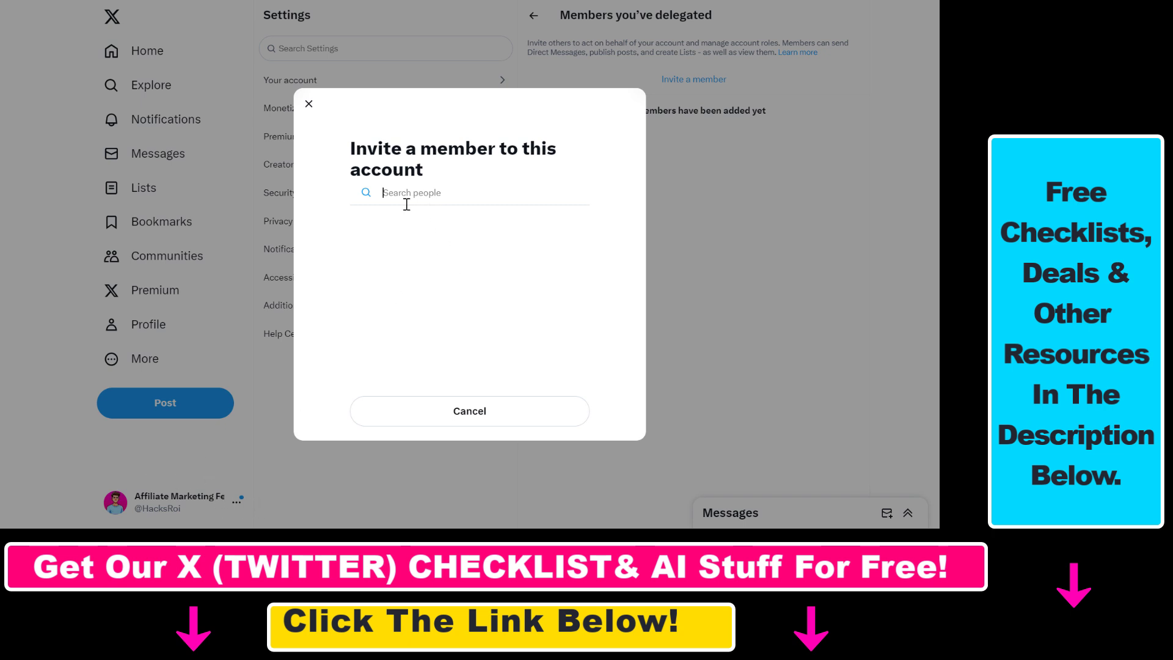
pyautogui.write('roi_hacks')
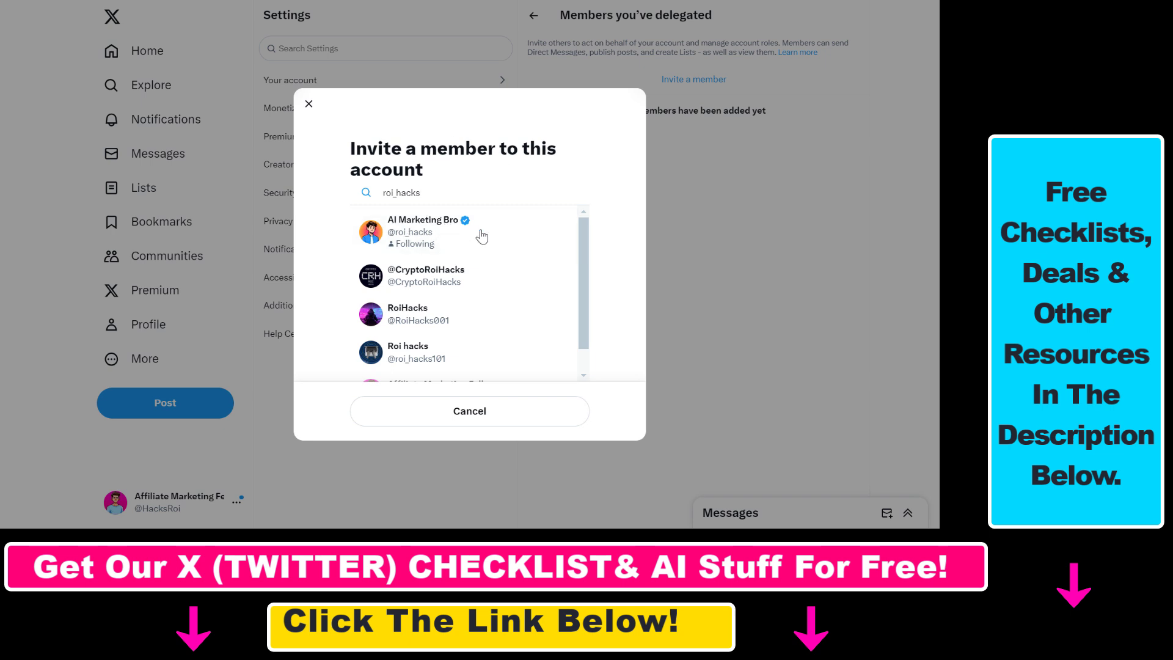
# - Select AI Marketing Bro from the roi_hacks search results, keeping the Contributor role
pyautogui.click(432, 234)
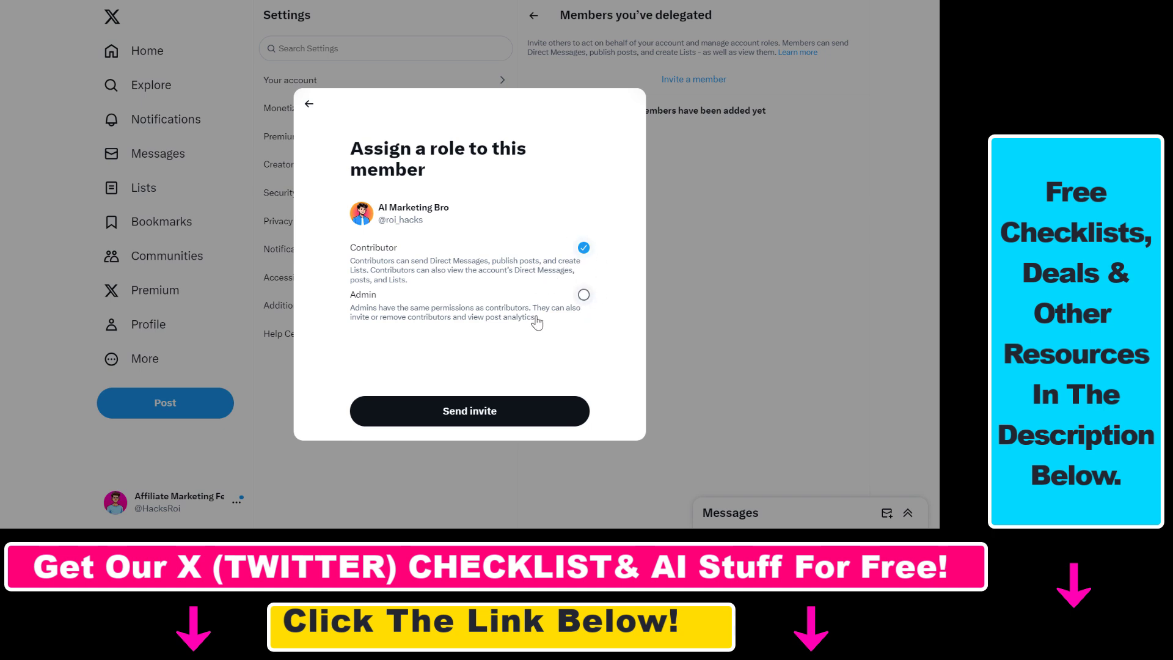
# - Confirm the Contributor invite to AI Marketing Bro in the Assign a role dialog
pyautogui.click(455, 415)
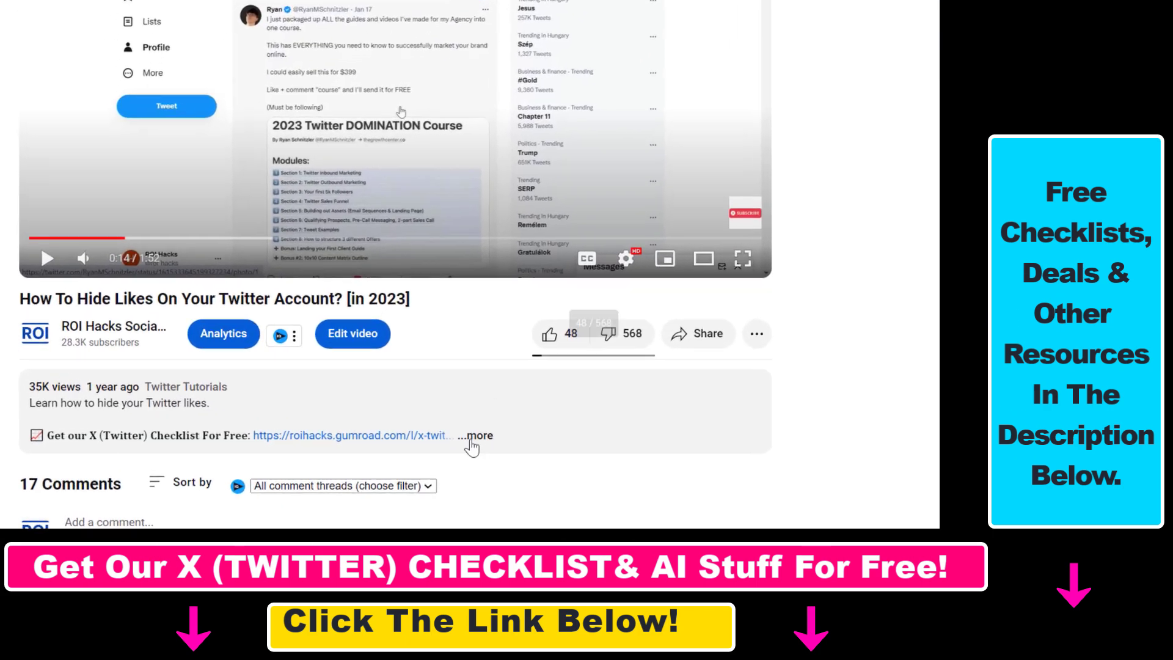
# - Expand the video description and search the ROI Hacks channel for 'twitter'
pyautogui.click(474, 436)
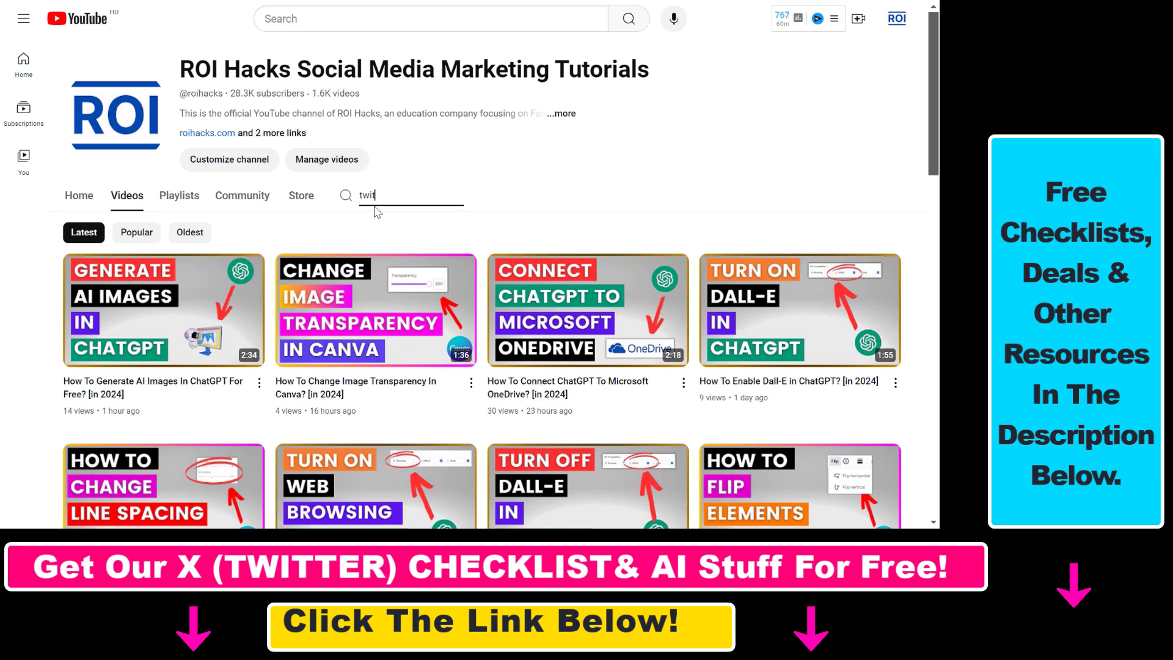
pyautogui.write('ter')
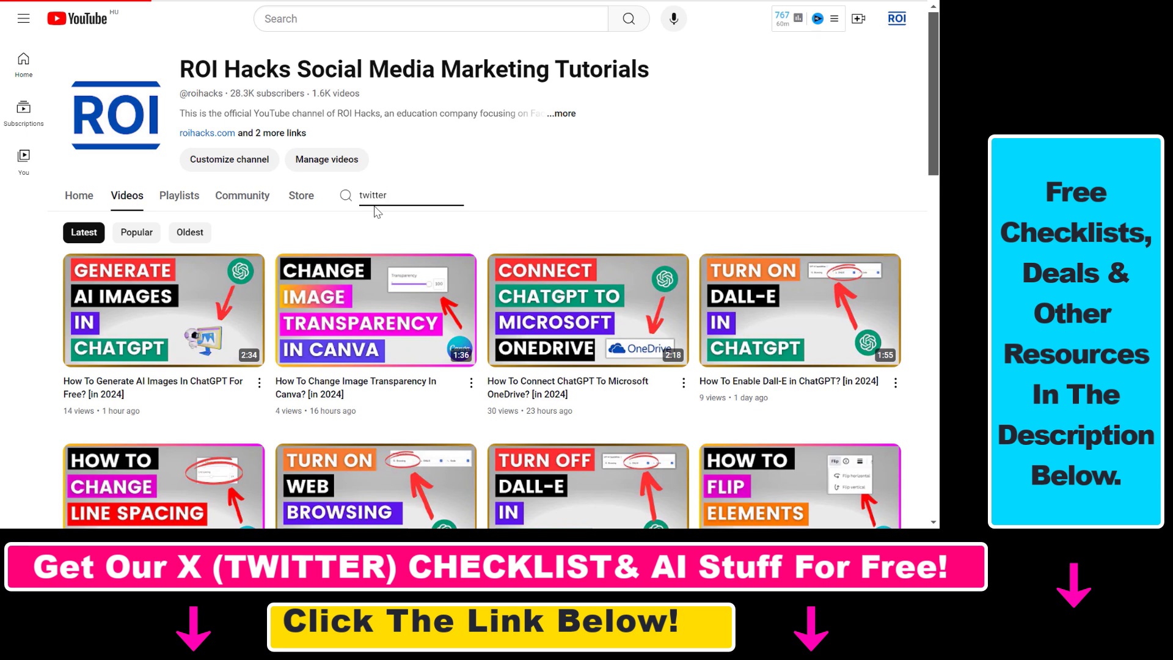
pyautogui.press('Return')
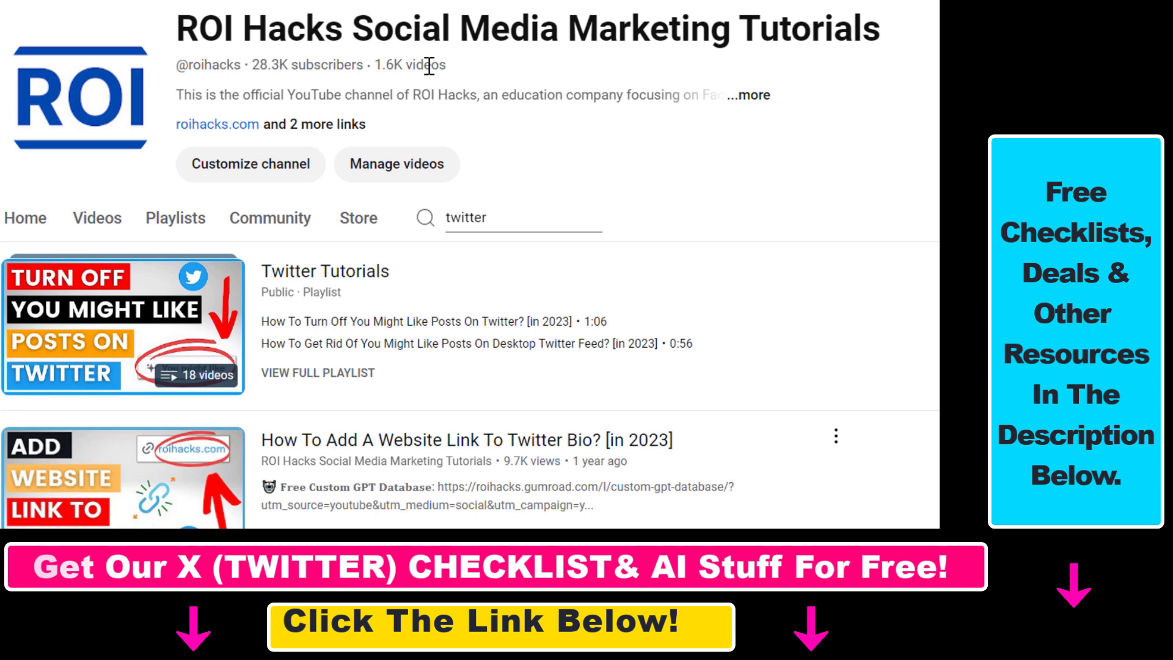
pyautogui.moveTo(447, 64); pyautogui.dragTo(380, 64)
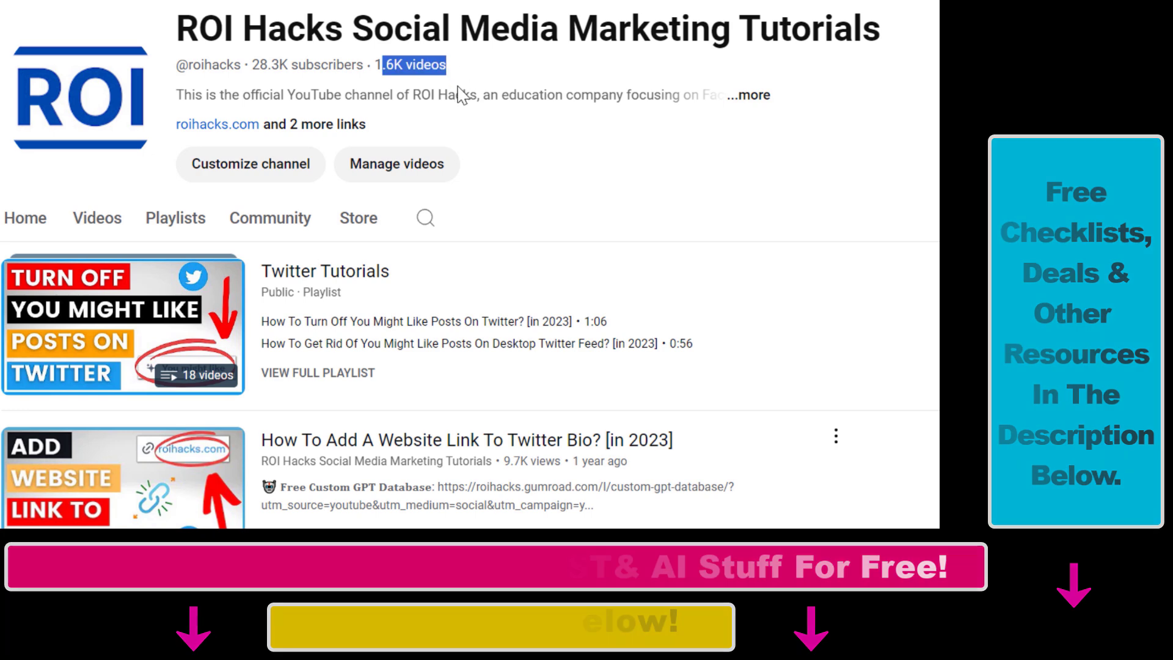